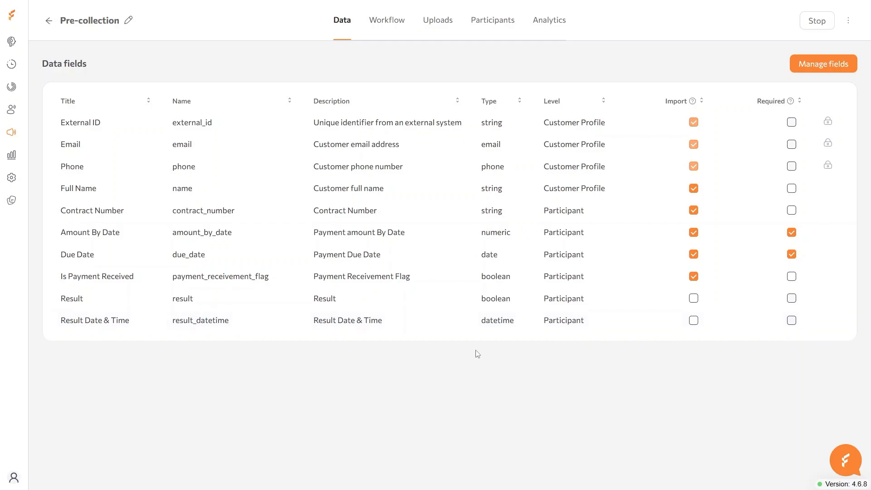
- Switch the Pre-collection campaign to its Workflow tab to show the Communications Planning flow
left_click(387, 27)
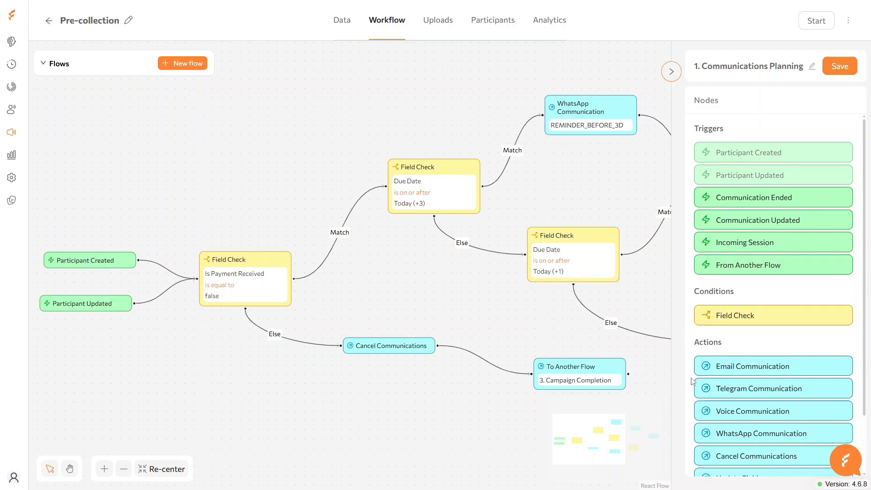
scroll(693, 381, "down", 3)
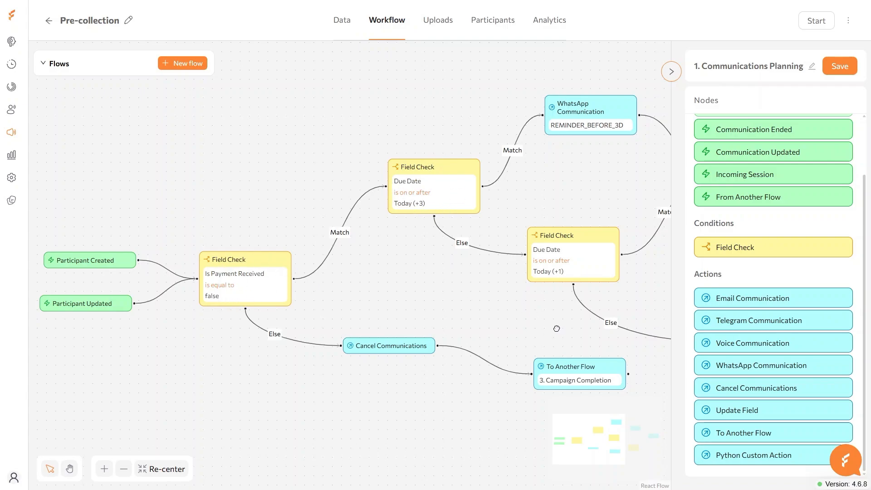
left_click_drag(557, 328, 245, 339)
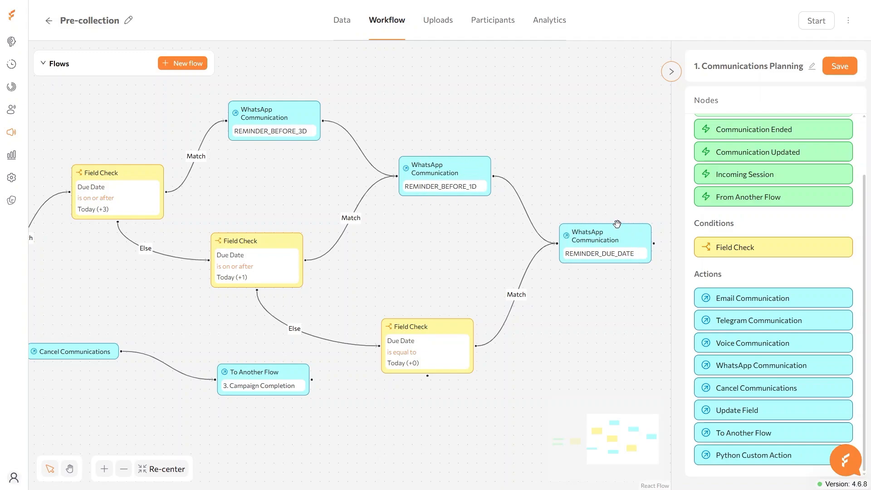
left_click(443, 331)
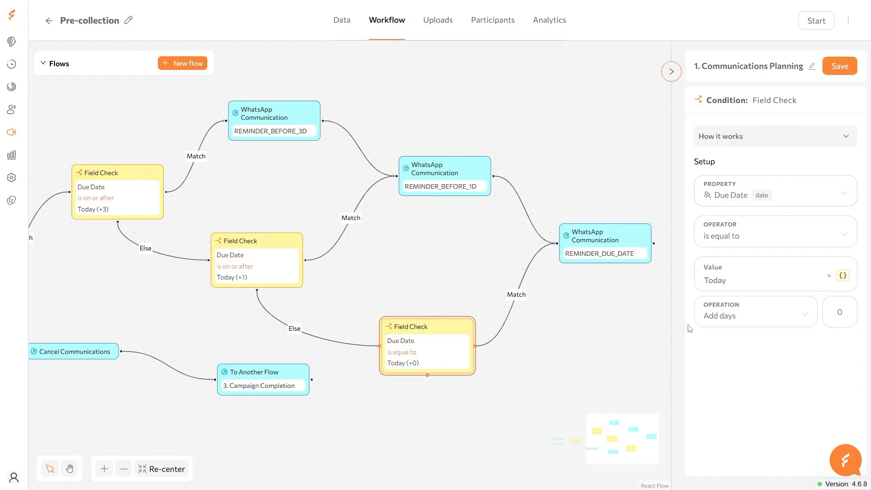
left_click(635, 236)
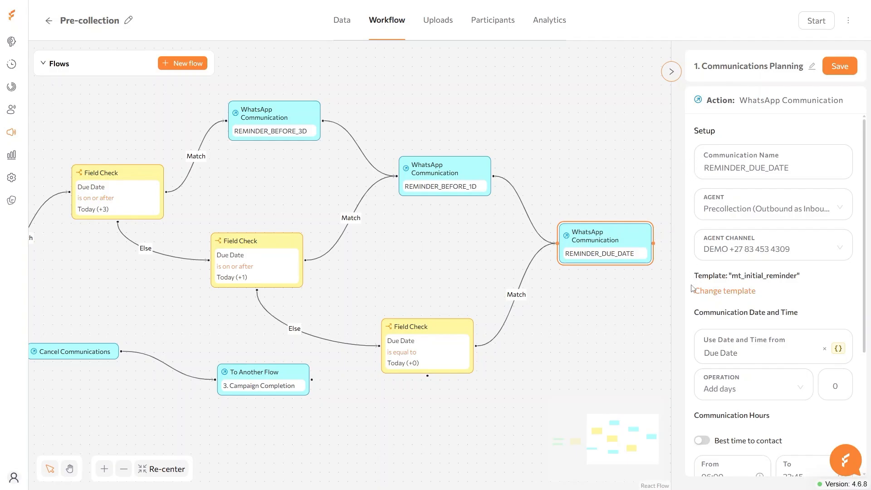
scroll(690, 341, "down", 3)
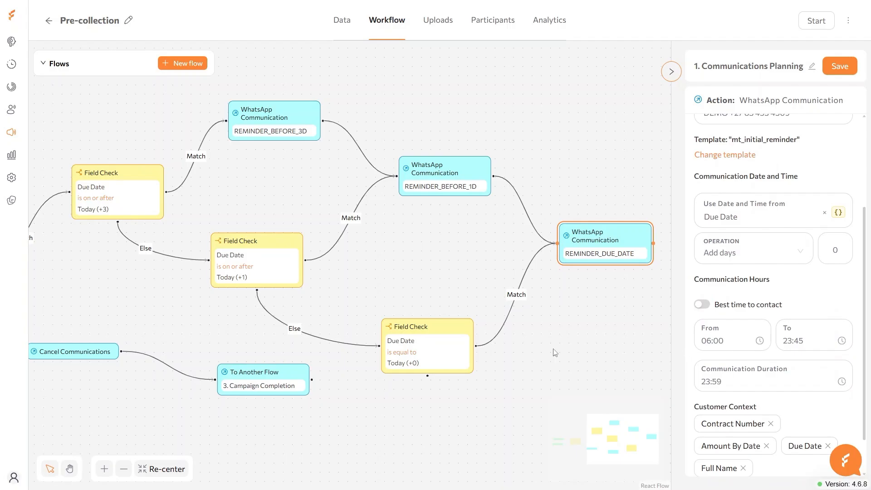
left_click_drag(99, 326, 396, 313)
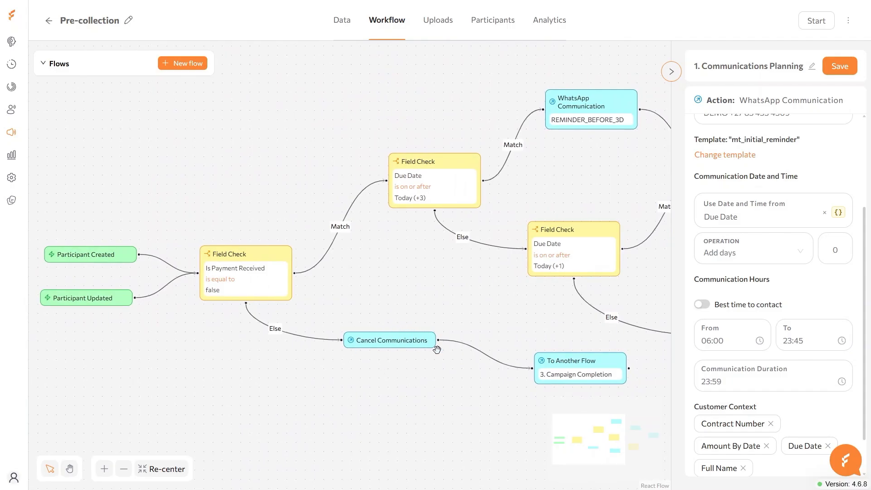
left_click(533, 359)
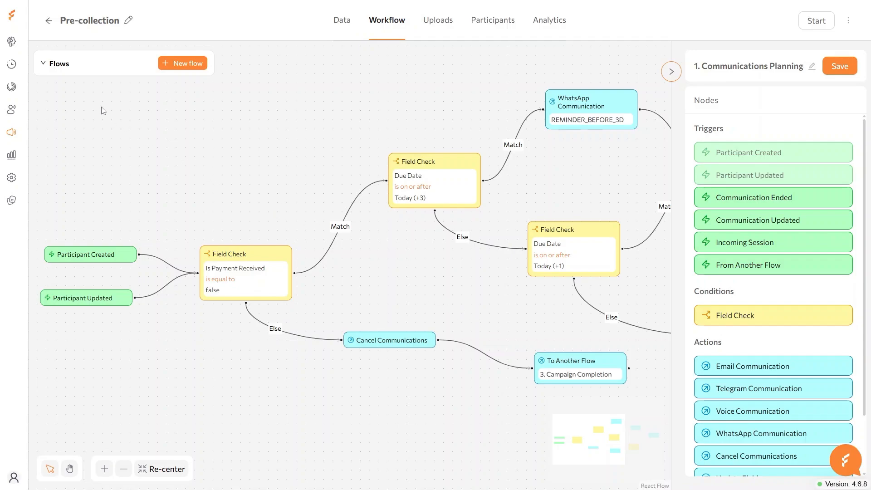
- Expand the flows list and view the Communications Finish and Campaign Completion flows
left_click(45, 64)
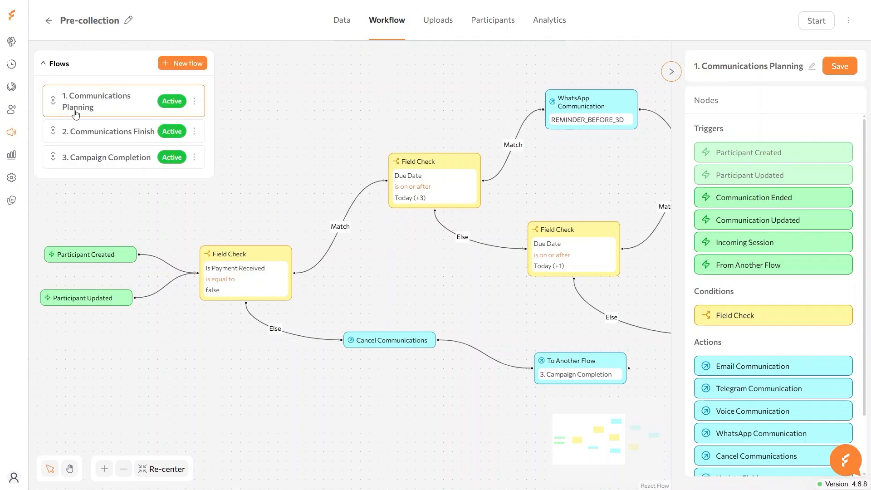
left_click(82, 133)
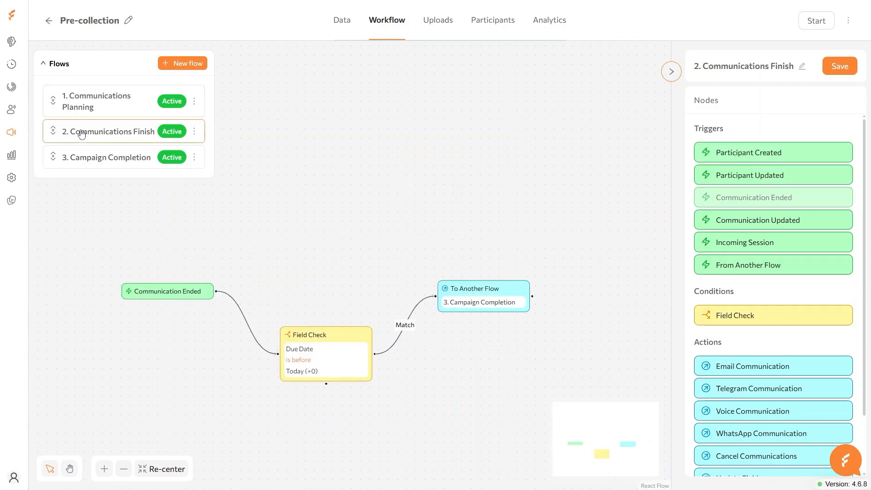
left_click(91, 161)
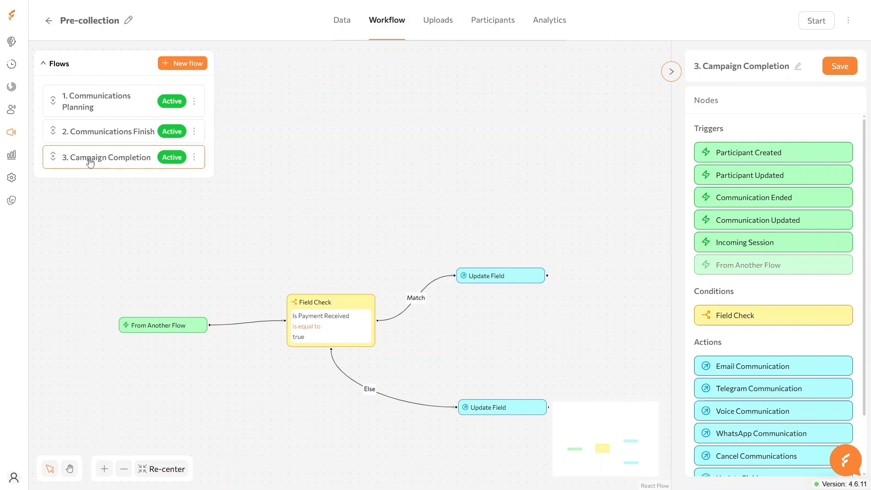
- Add a date field 'Promised Payment Date' to the data fields and exclude it from imports
left_click(340, 23)
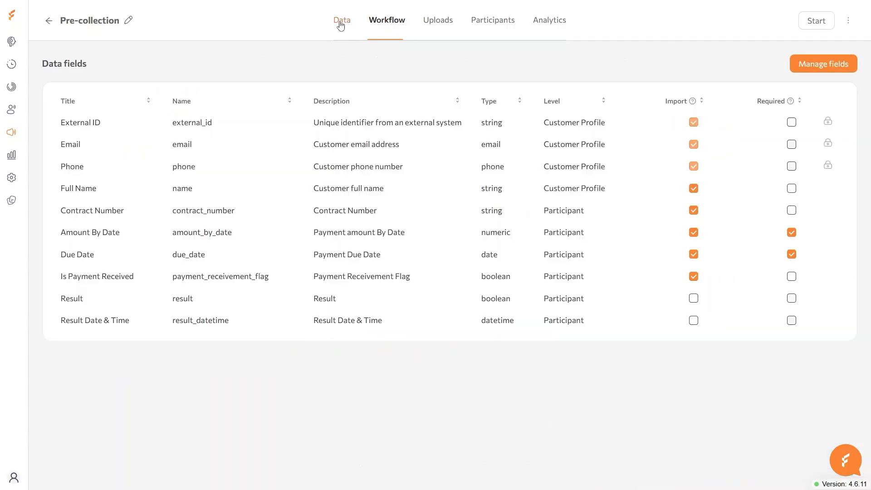
left_click(812, 64)
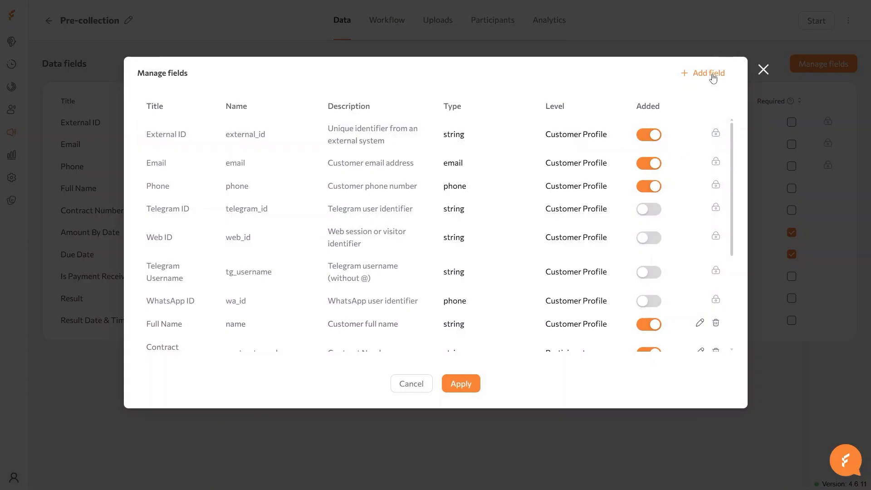
left_click(712, 74)
left_click(178, 337)
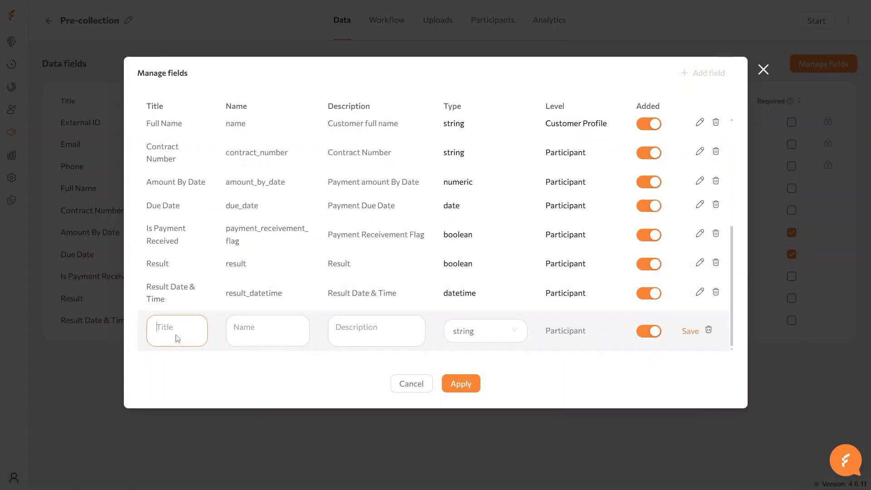
type("Promised Payment Date")
left_click(249, 331)
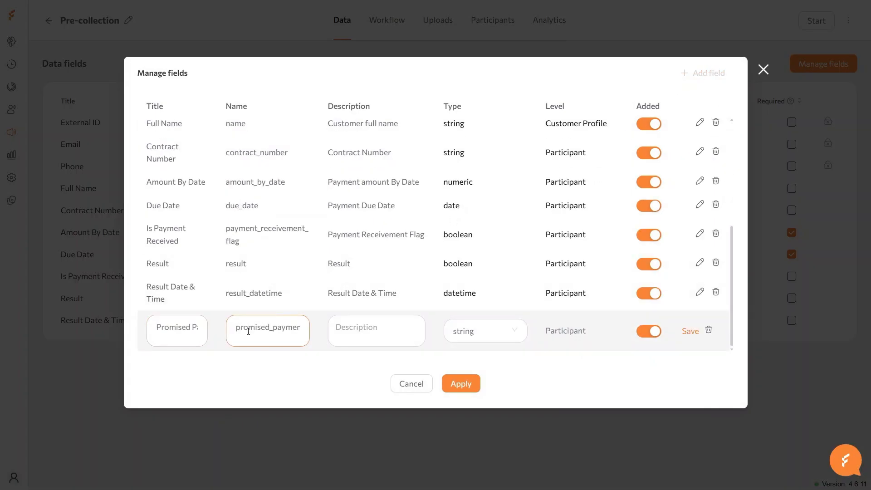
left_click(358, 336)
type("Promised Payment Date")
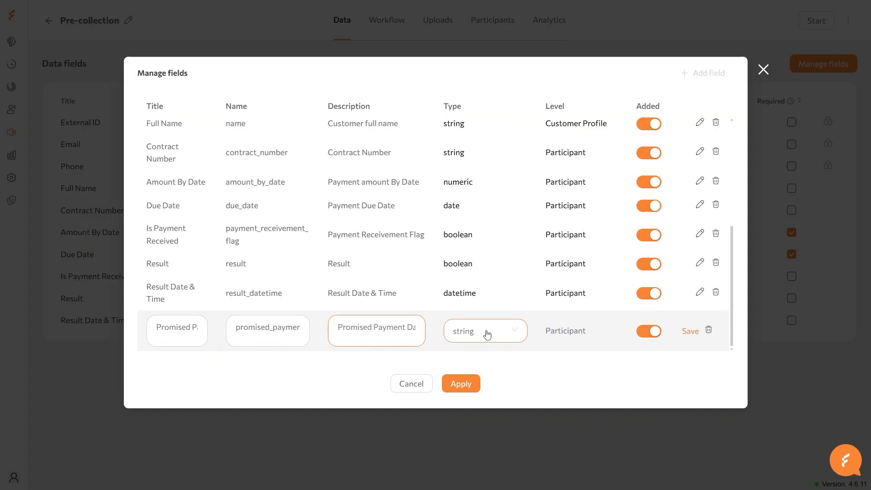
left_click(487, 335)
left_click(472, 423)
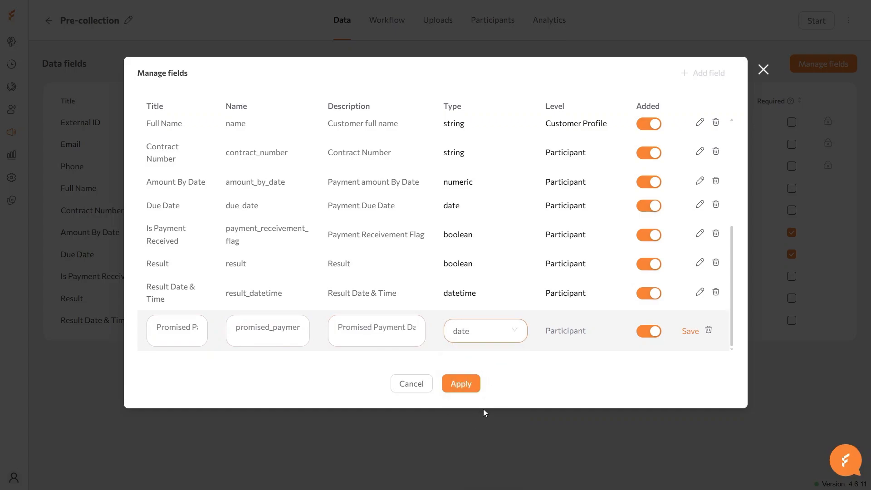
left_click(472, 387)
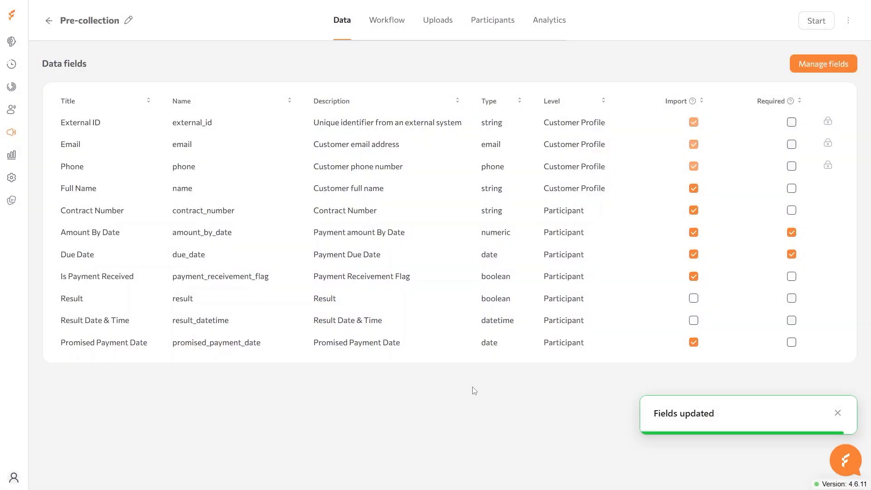
left_click(694, 344)
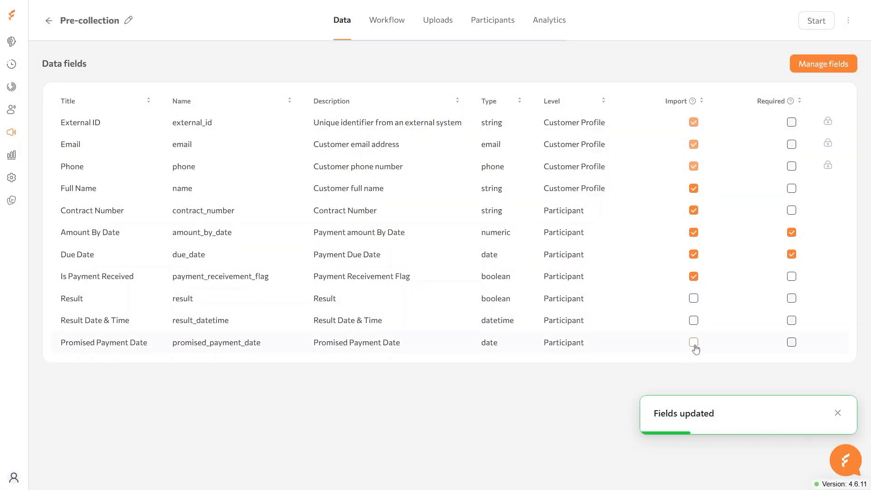
- Create a new empty flow named 'Promise Follow-up'
left_click(385, 28)
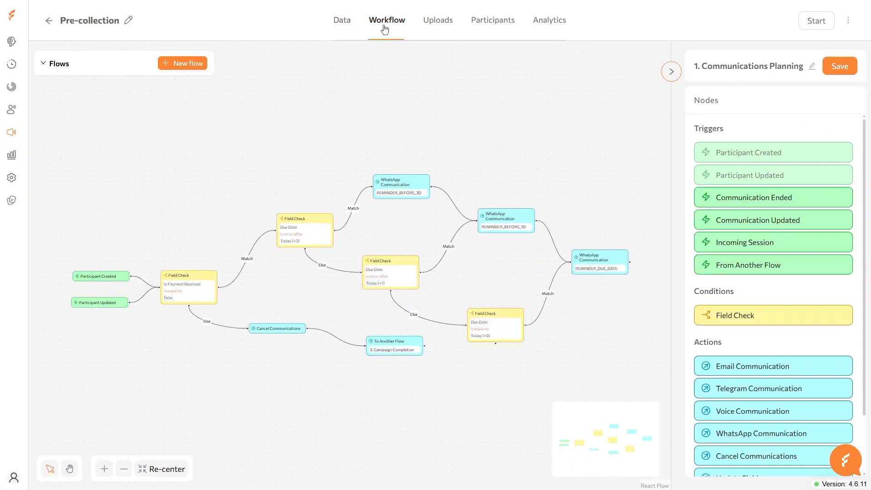
left_click(199, 64)
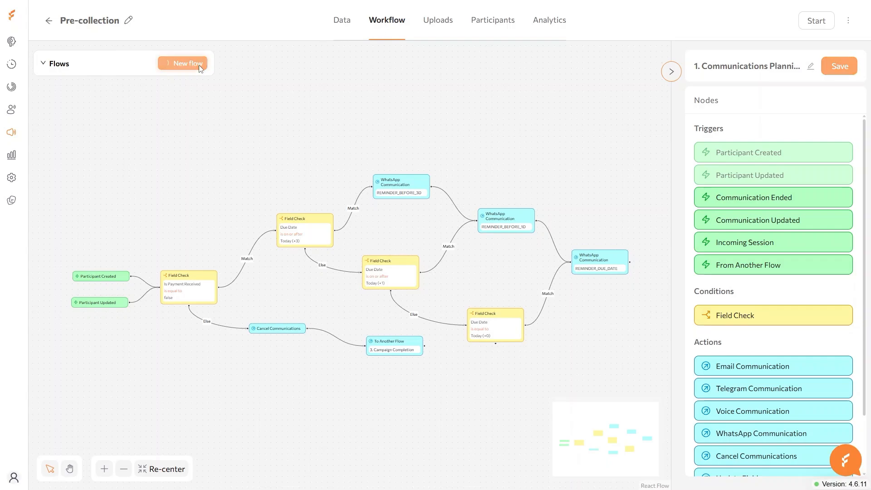
left_click(740, 66)
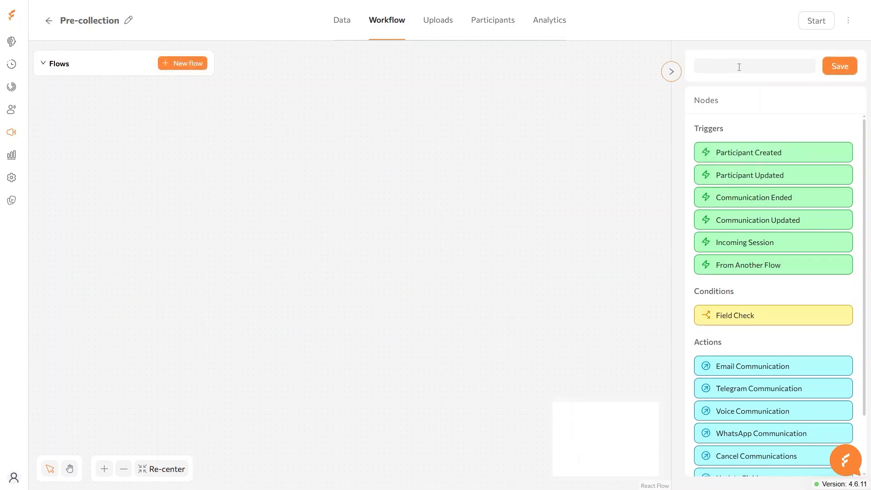
type("Promise Follow-up")
- Add Communication Ended, Field Check, Cancel Communications and WhatsApp Communication nodes, linking the trigger to Field Check
left_click_drag(729, 196, 116, 290)
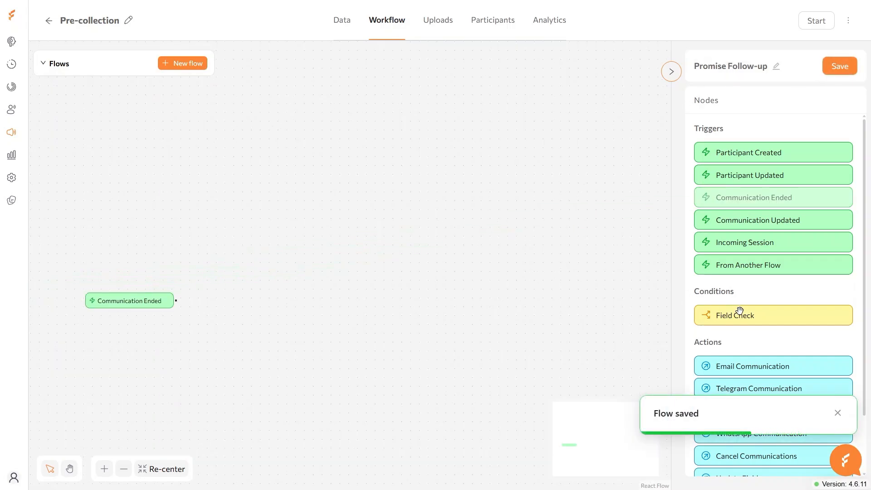
left_click_drag(739, 310, 221, 331)
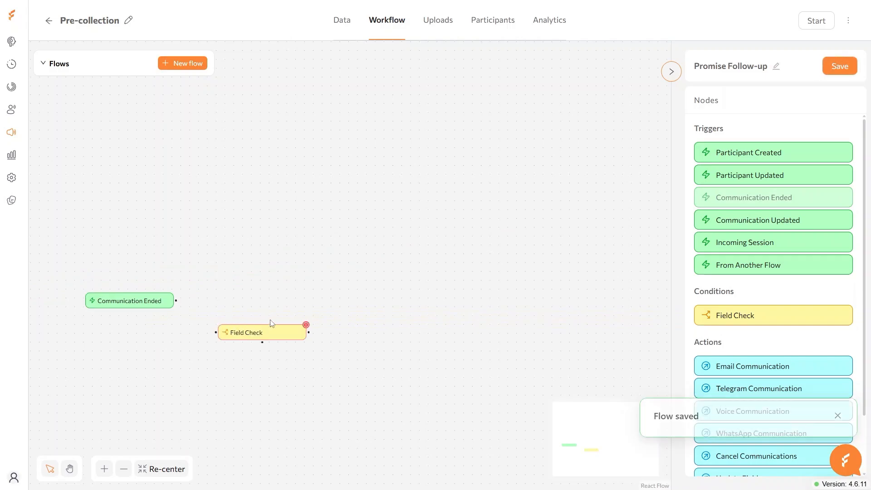
left_click_drag(767, 455, 380, 296)
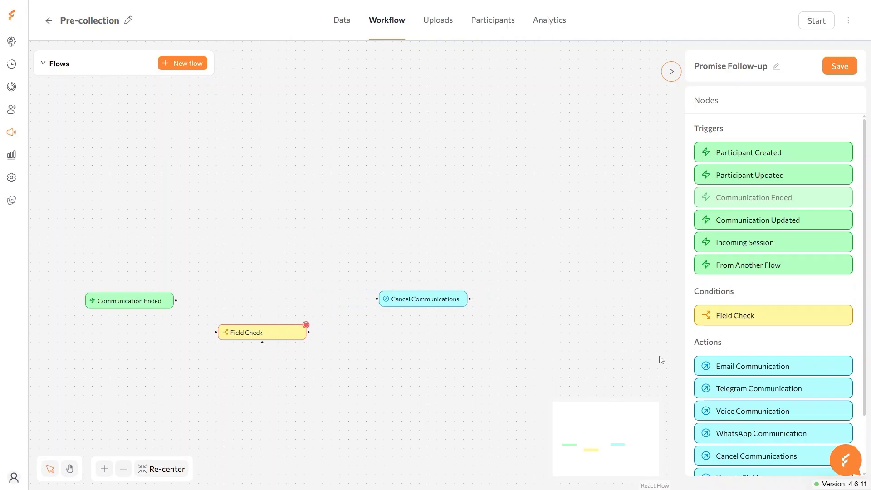
left_click_drag(766, 437, 514, 334)
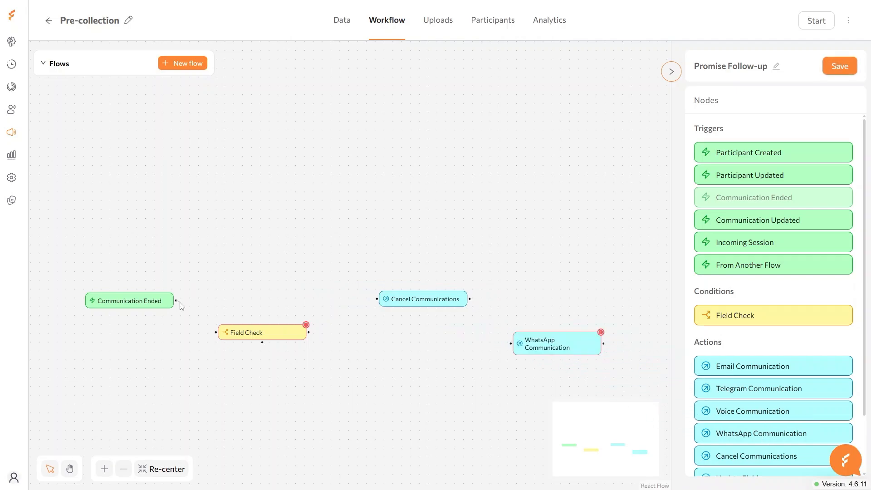
left_click_drag(176, 301, 217, 332)
- Make Field Check test Promised Payment Date is set, routing Match to Cancel Communications, then WhatsApp
left_click(241, 332)
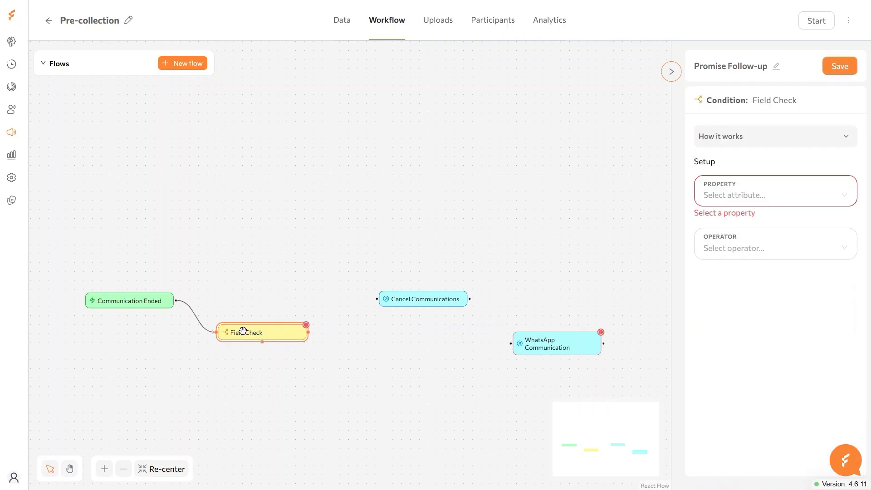
left_click(727, 196)
scroll(749, 254, "down", 3)
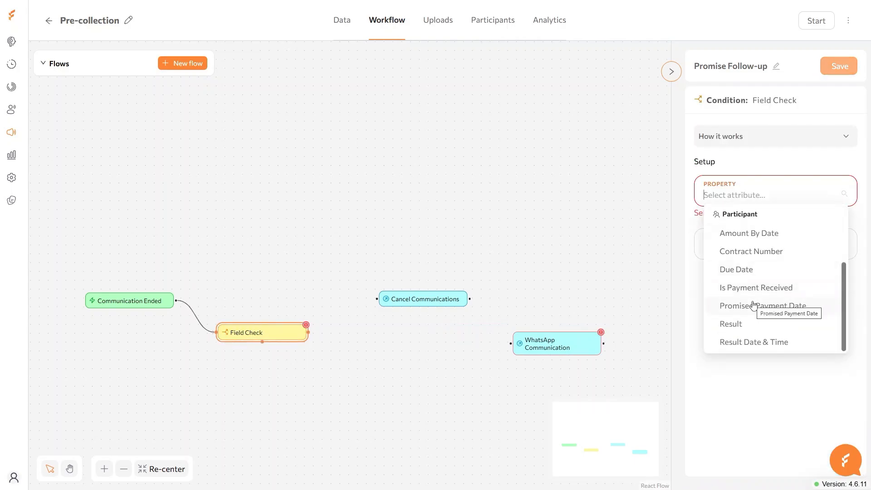
left_click(754, 305)
left_click(733, 236)
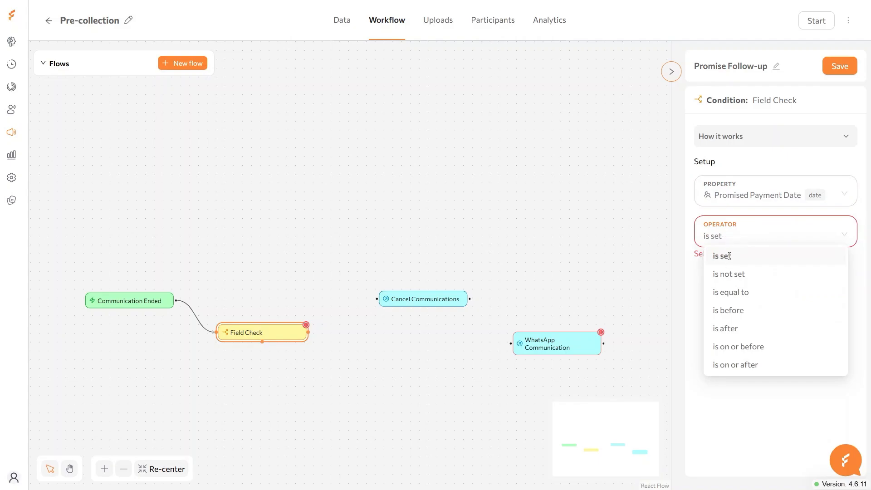
left_click(727, 255)
left_click_drag(308, 346, 378, 299)
left_click_drag(470, 299, 511, 344)
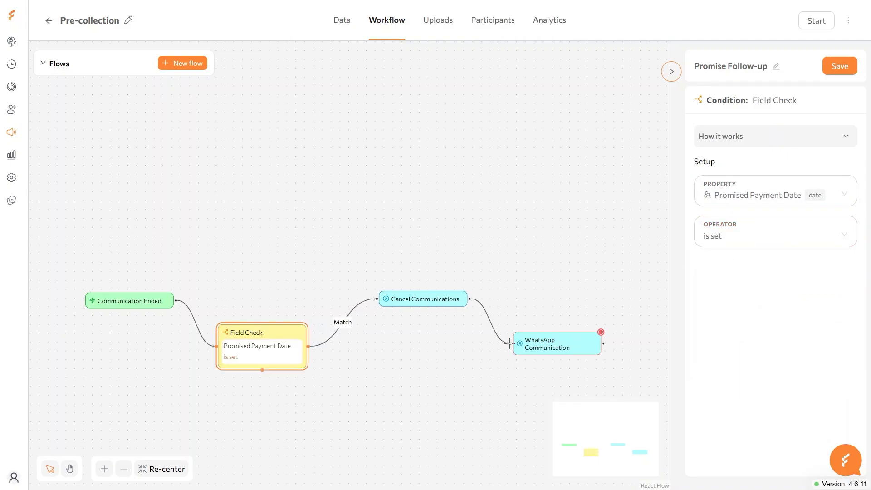
- Name the WhatsApp step FRIENDLY_REMINDER and assign the Precollection agent with its demo WhatsApp channel
left_click(579, 343)
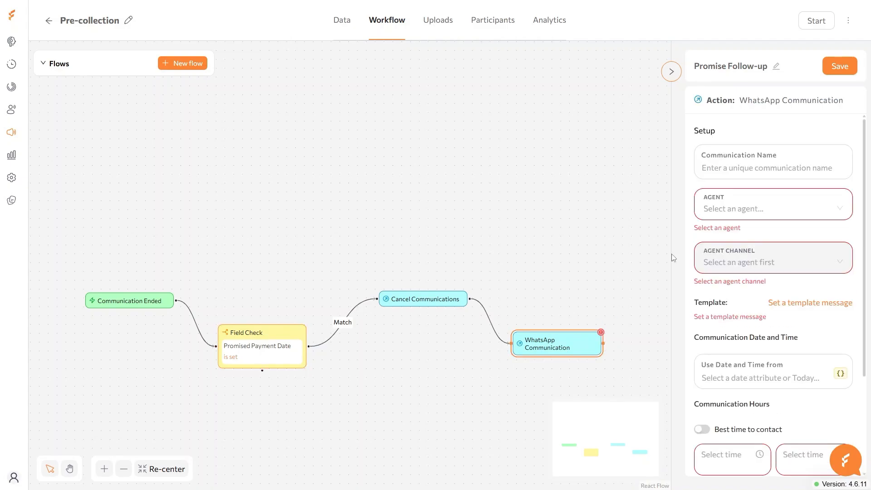
left_click(713, 165)
type("FRIENDLY_REMINDER")
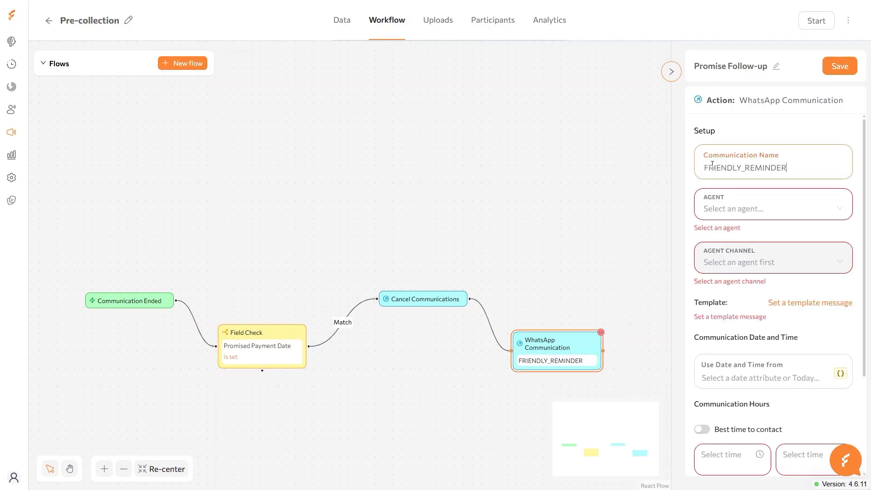
left_click(724, 209)
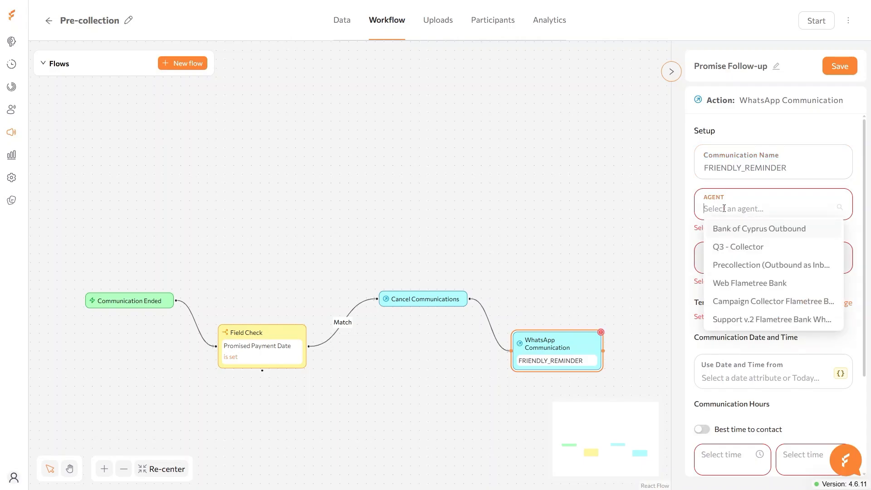
type("pre")
left_click(726, 227)
left_click(726, 251)
left_click(731, 269)
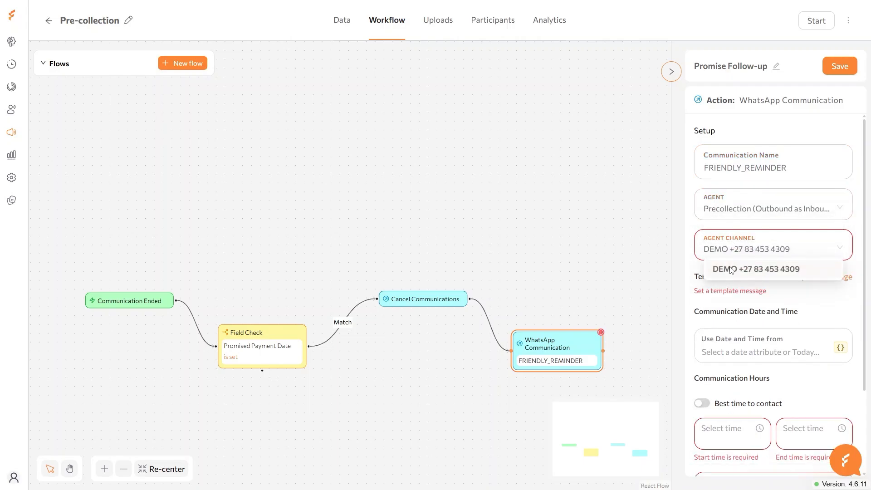
left_click(785, 277)
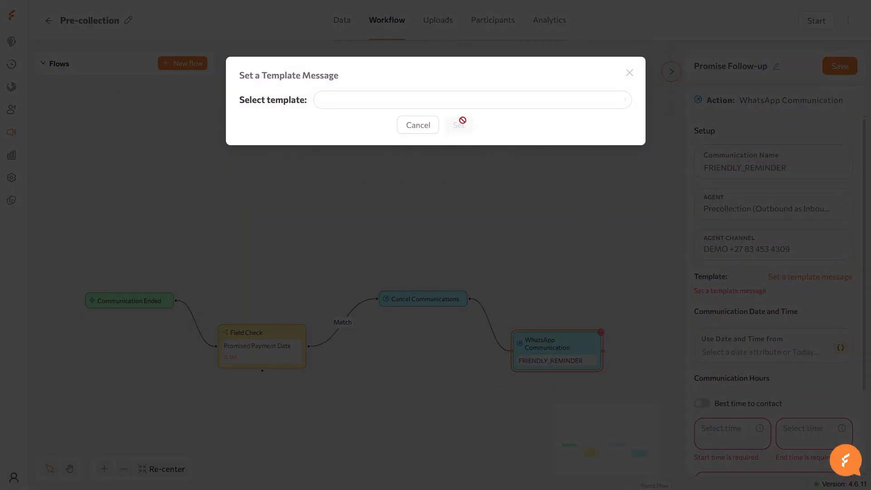
- Apply template payment_reminder_1 with placeholders Full Name, Contract Number and Due Date
left_click(445, 102)
left_click(397, 213)
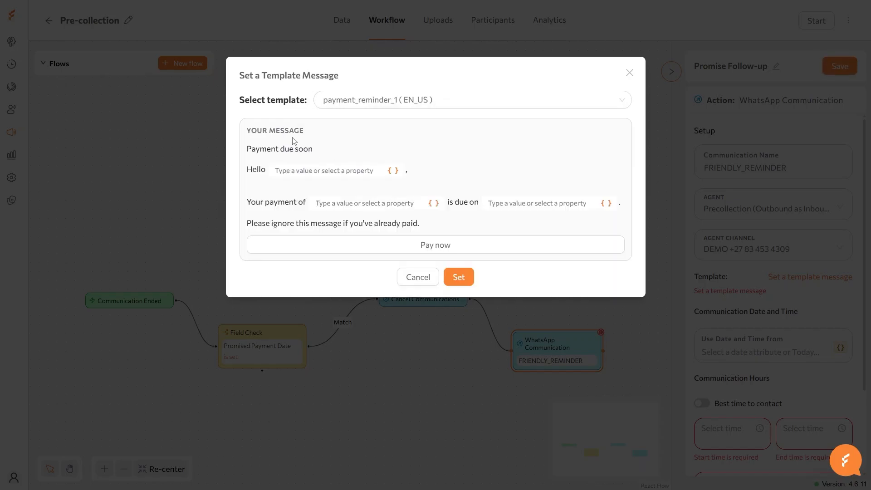
left_click(282, 171)
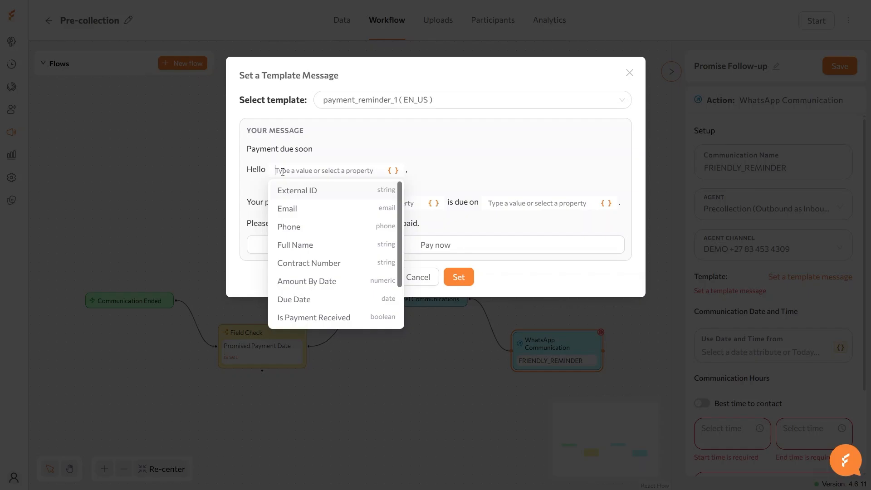
left_click(311, 245)
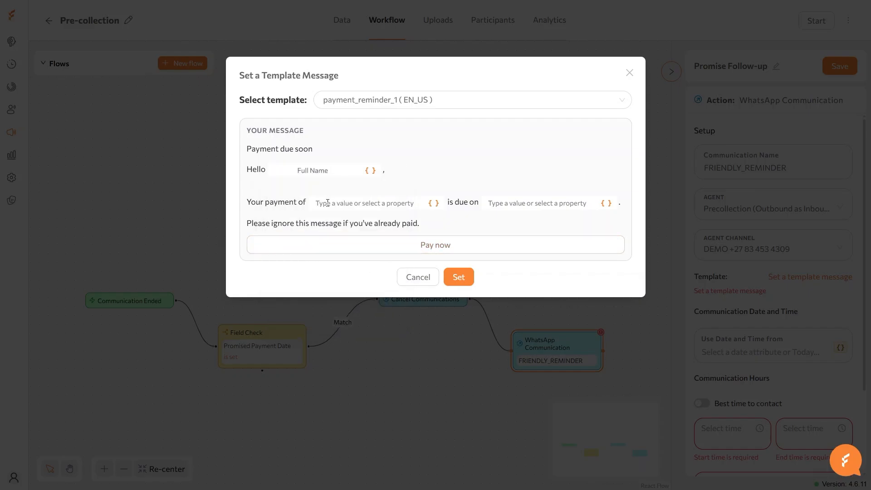
left_click(327, 204)
left_click(343, 295)
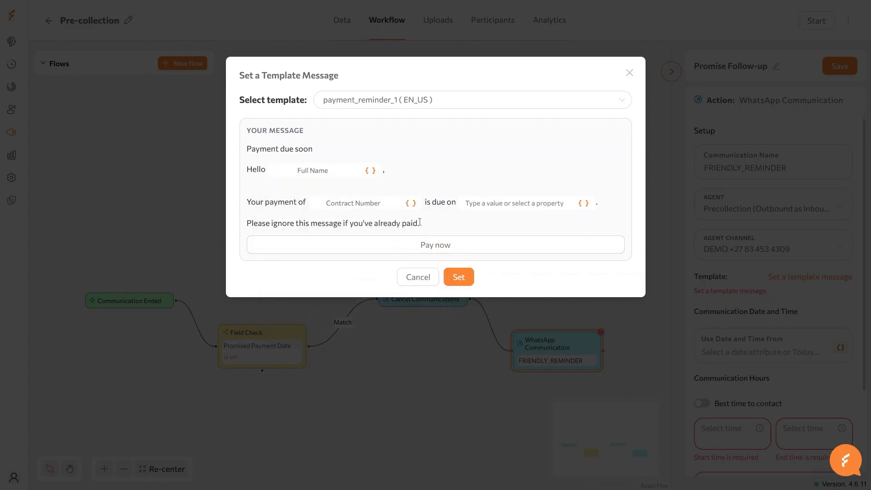
left_click(471, 203)
left_click(495, 332)
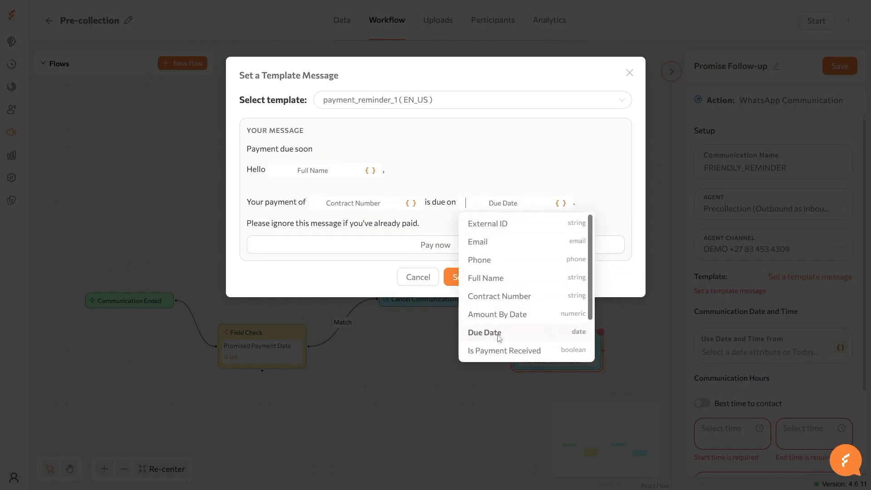
left_click(472, 277)
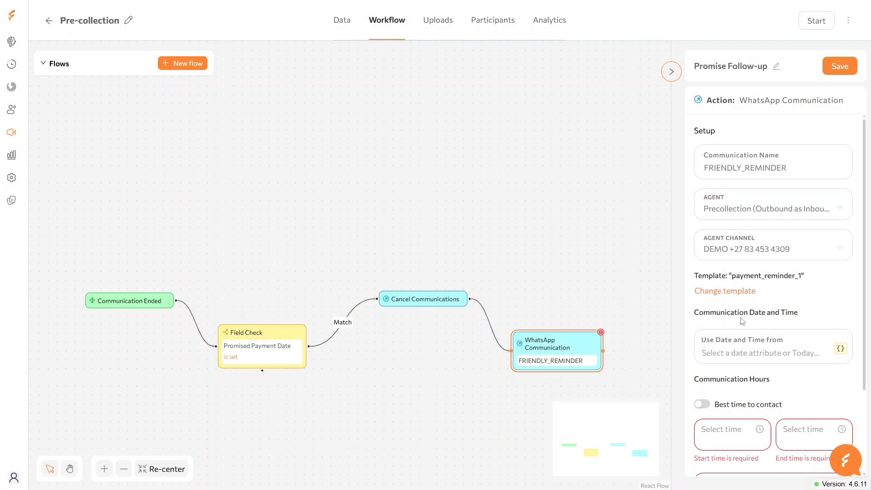
- Base the reminder on Promised Payment Date, sending 16:00–20:00 with 06:00 duration, and save the flow
left_click(840, 349)
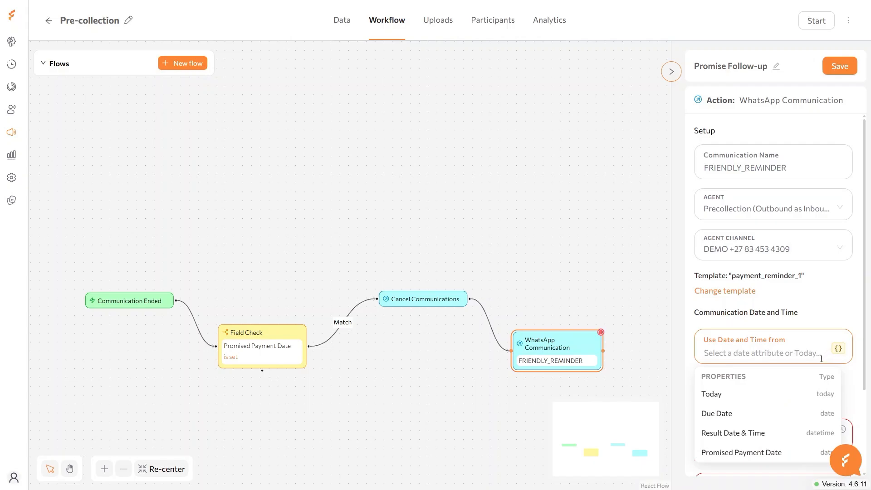
left_click(748, 452)
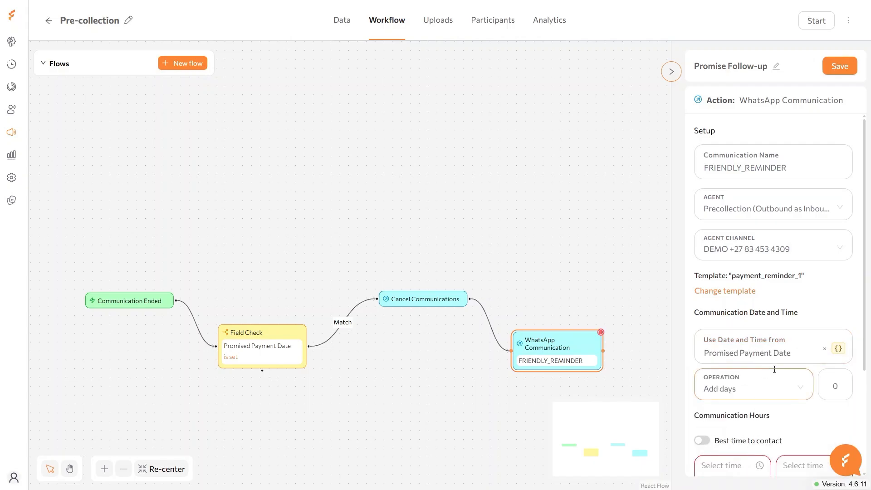
left_click_drag(865, 335, 867, 391)
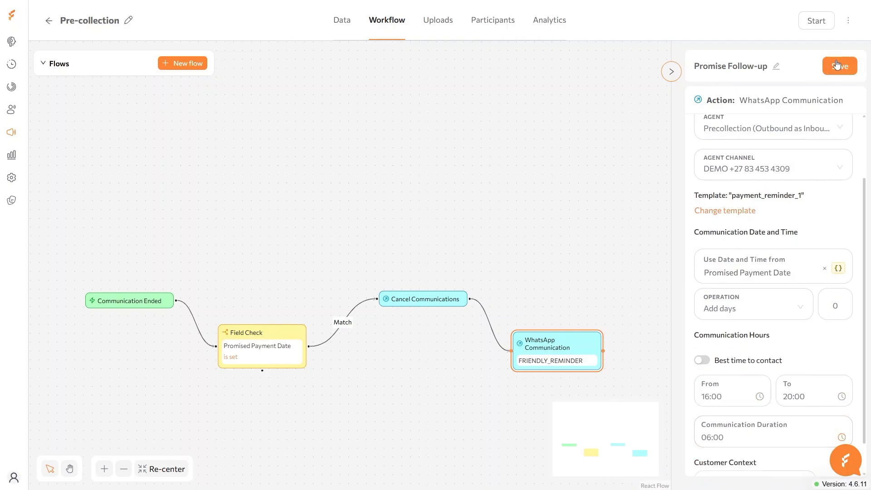
left_click(839, 67)
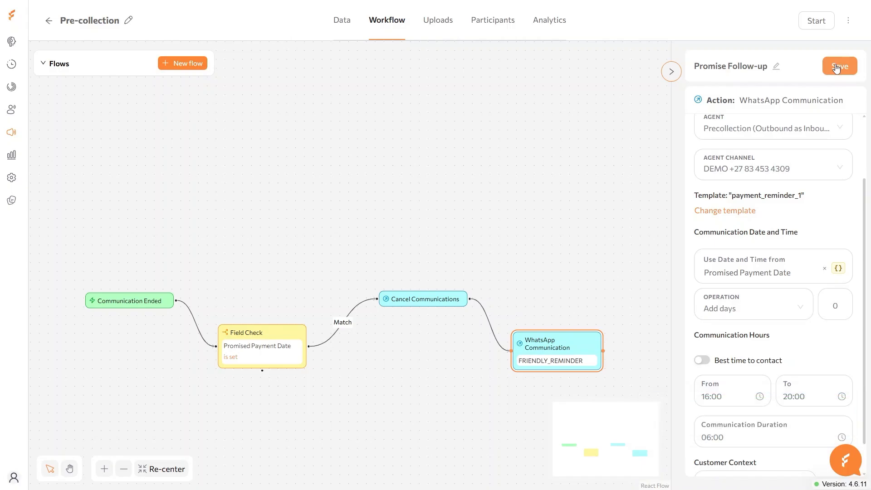
- Activate the Promise Follow-up flow and start the campaign
left_click(64, 67)
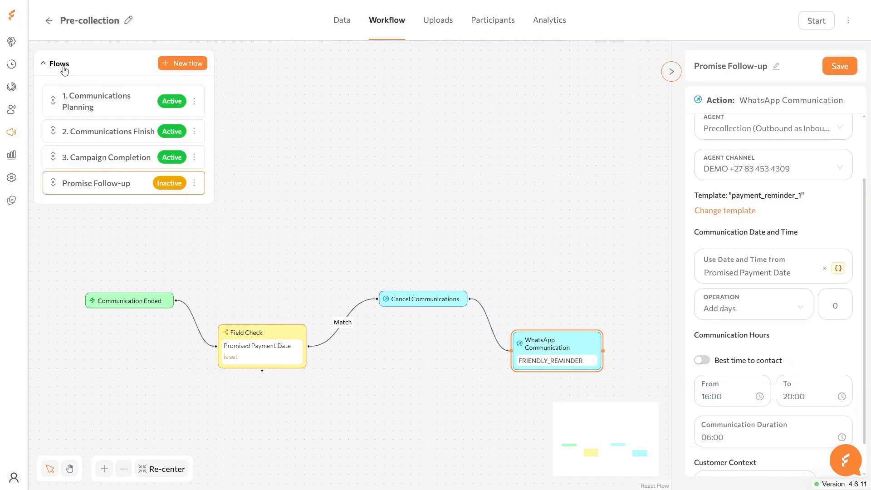
left_click(194, 183)
left_click(211, 202)
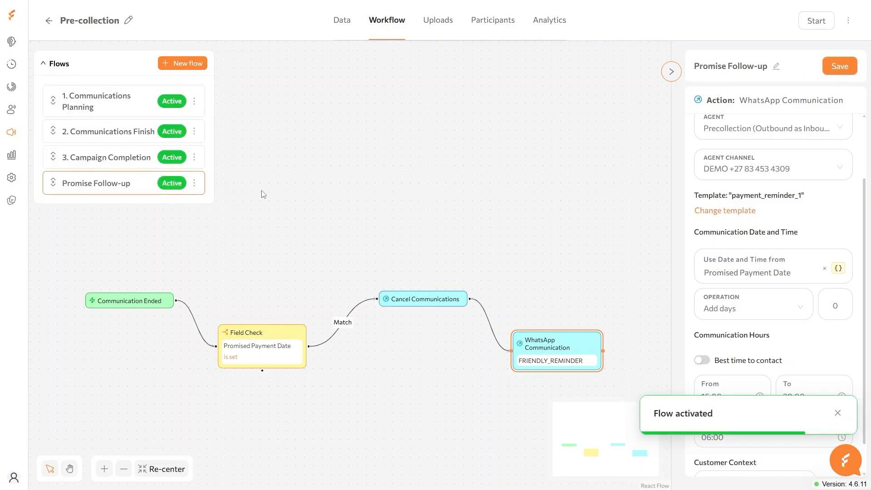
left_click(819, 23)
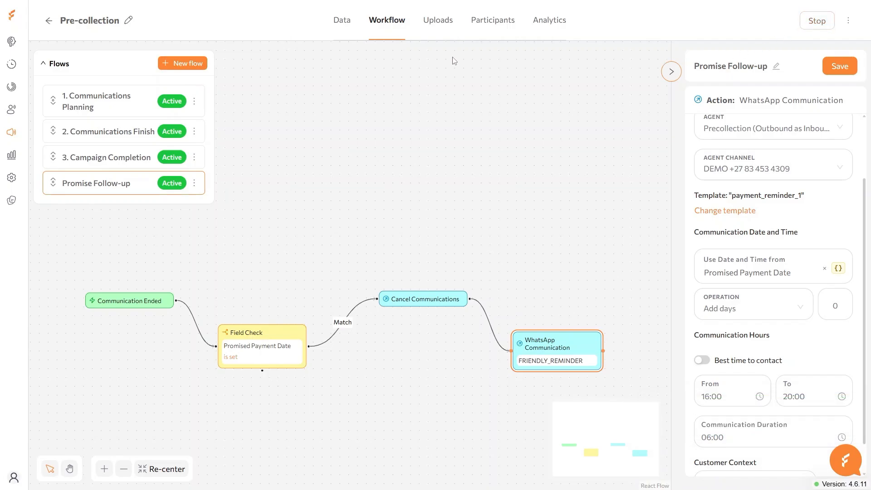
left_click(438, 23)
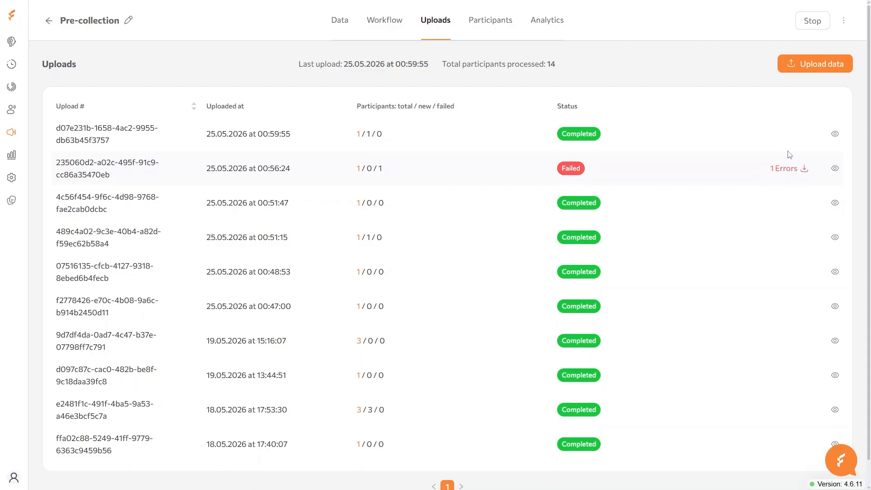
- Upload Demo Pre-collection.csv and open the participants list of that new upload
left_click(808, 64)
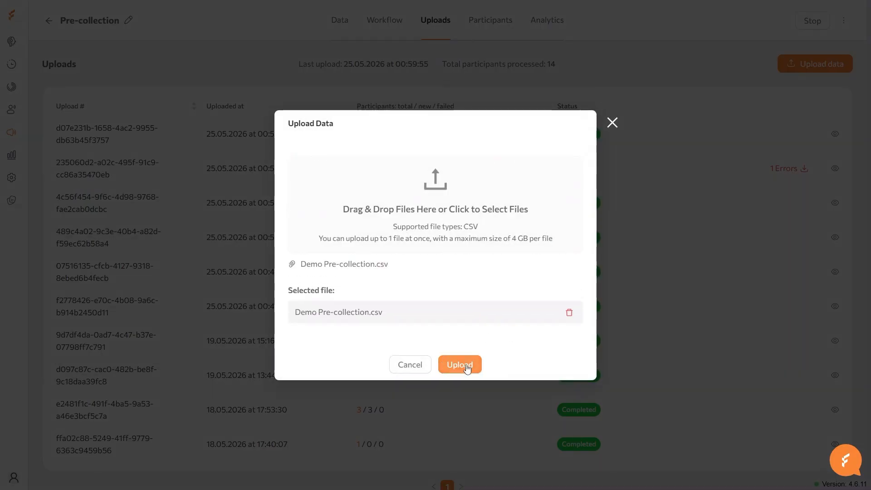
left_click(467, 369)
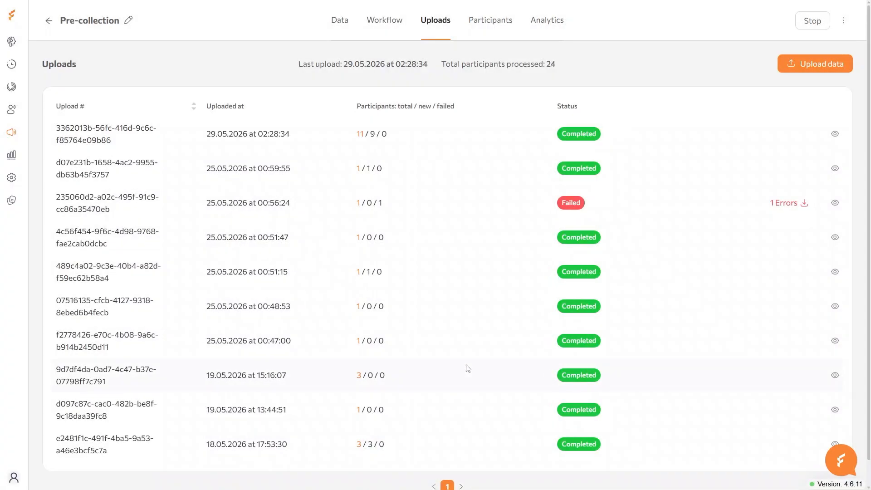
left_click(641, 139)
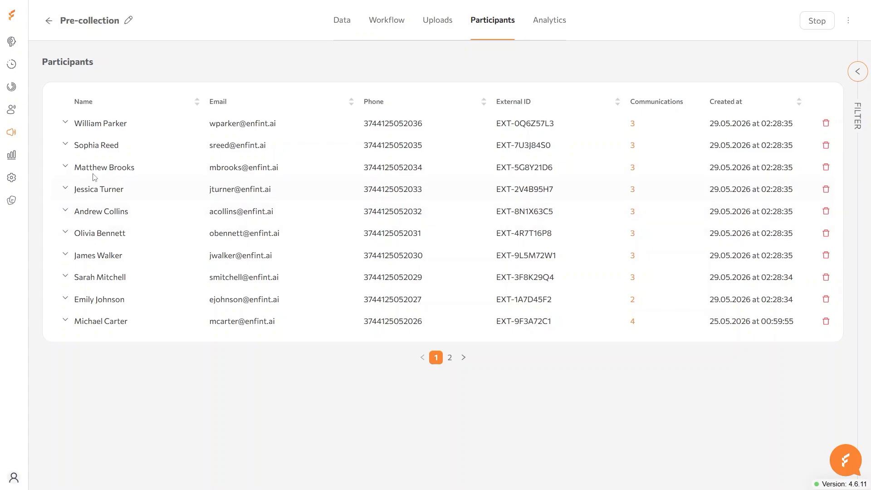
- Review a participant's details and their three planned WhatsApp reminder communications
left_click(65, 145)
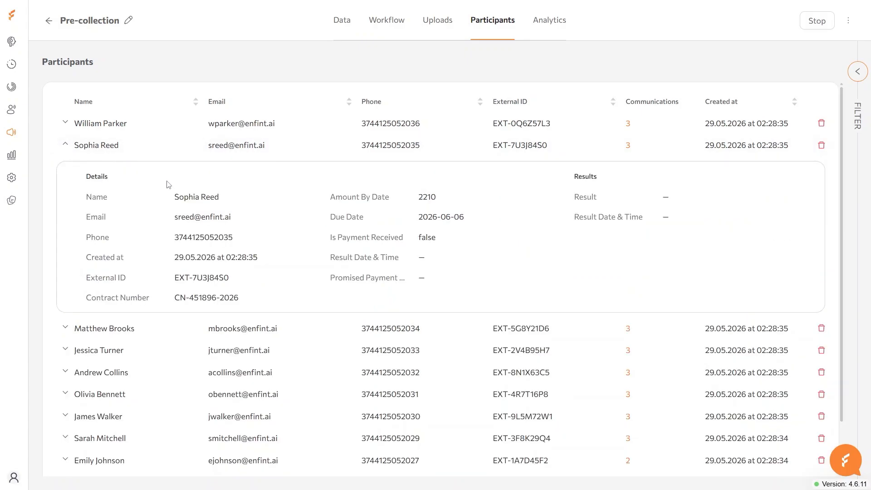
left_click(627, 147)
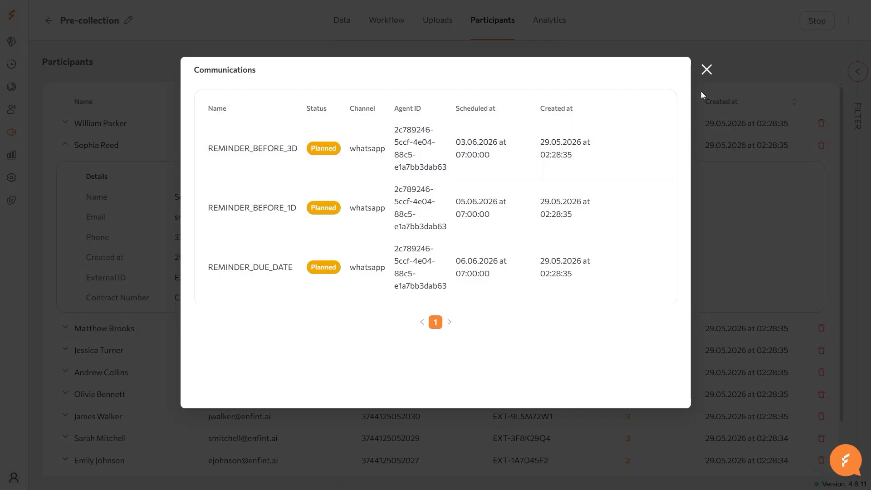
left_click(708, 71)
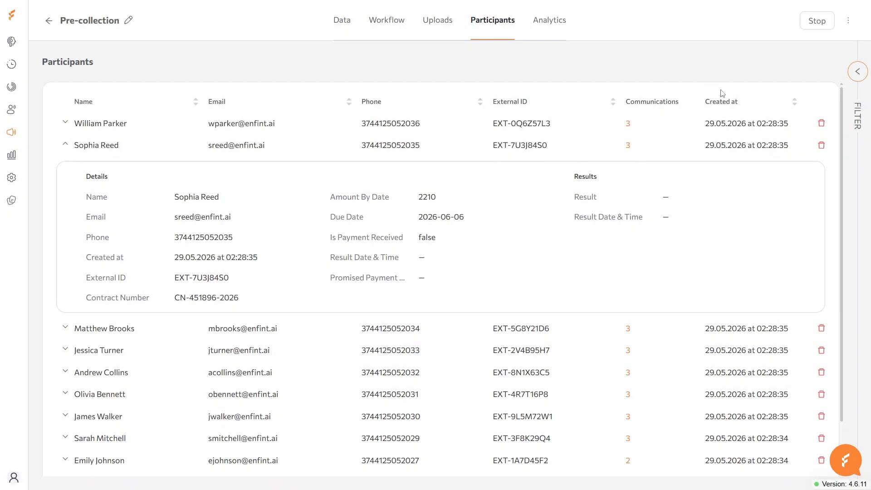
- Filter the participant list by that participant's full name, leaving a single match
left_click(855, 73)
left_click(742, 109)
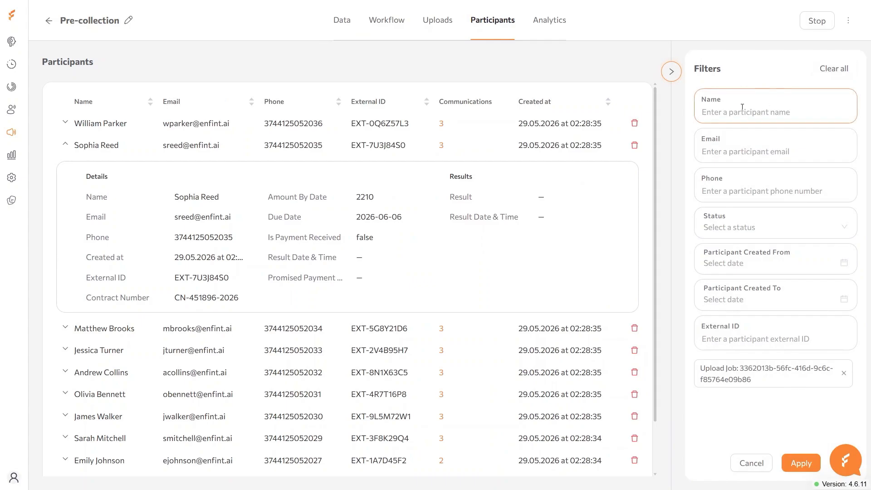
type("Olivia Bennett")
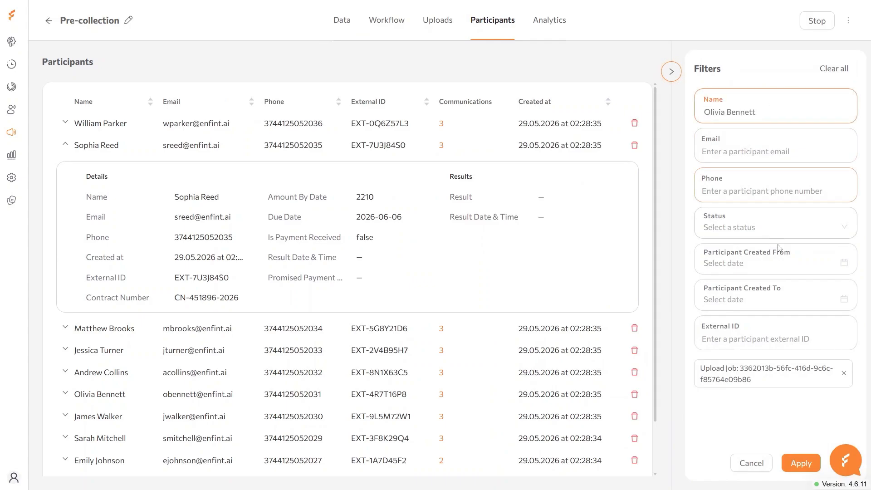
left_click(804, 466)
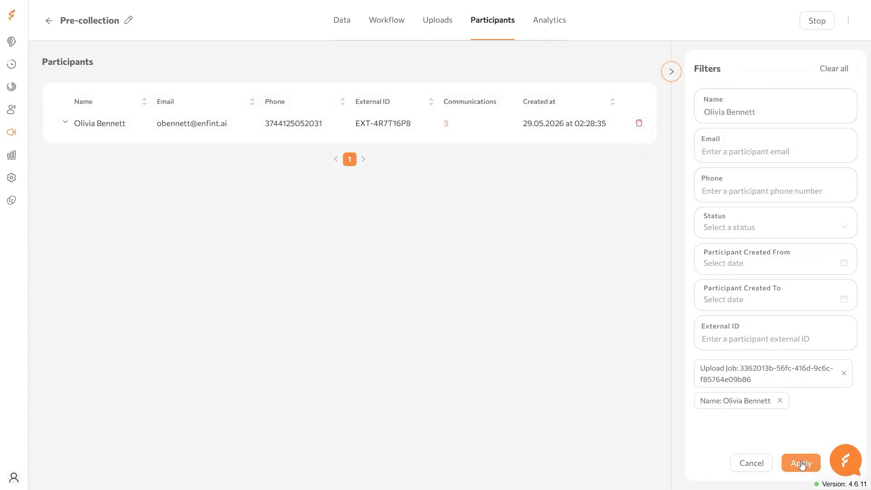
left_click(388, 21)
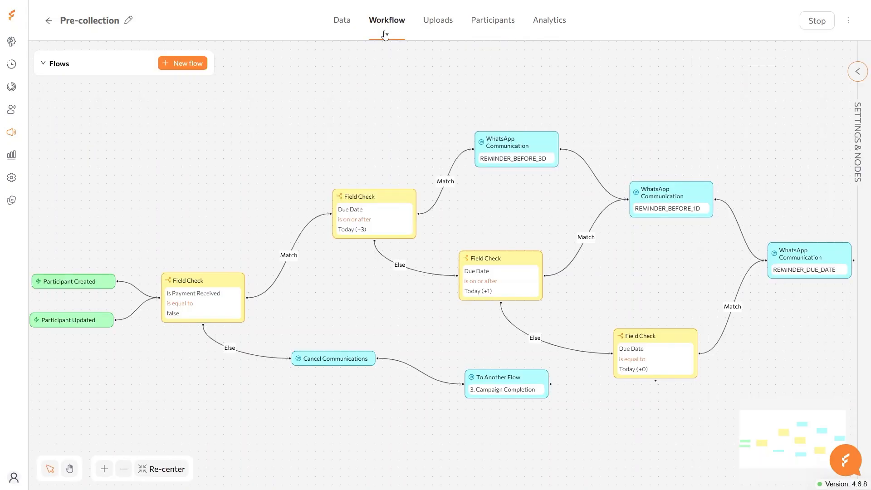